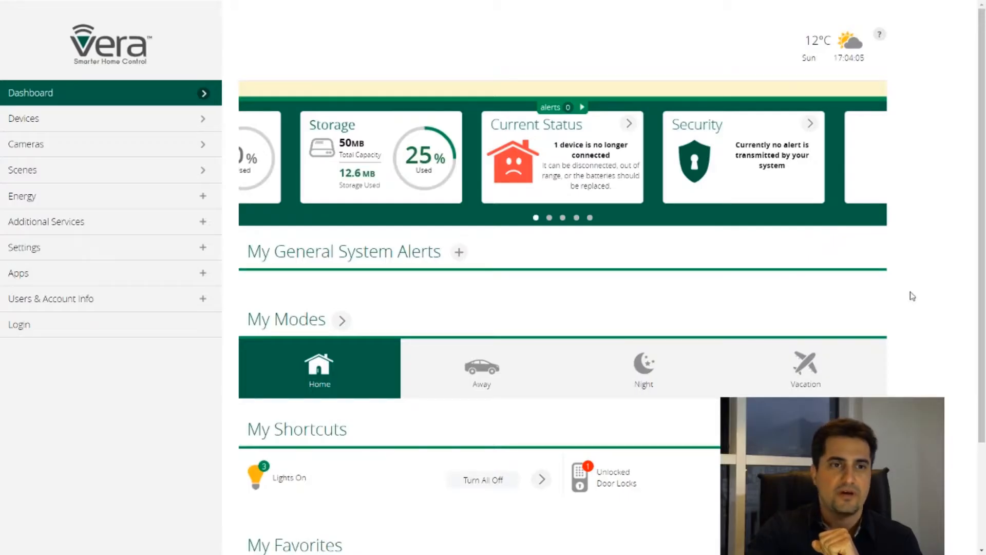
Open the Program Logic Event Generator (PLEG) device for editing and show its device triggers.
click(174, 119)
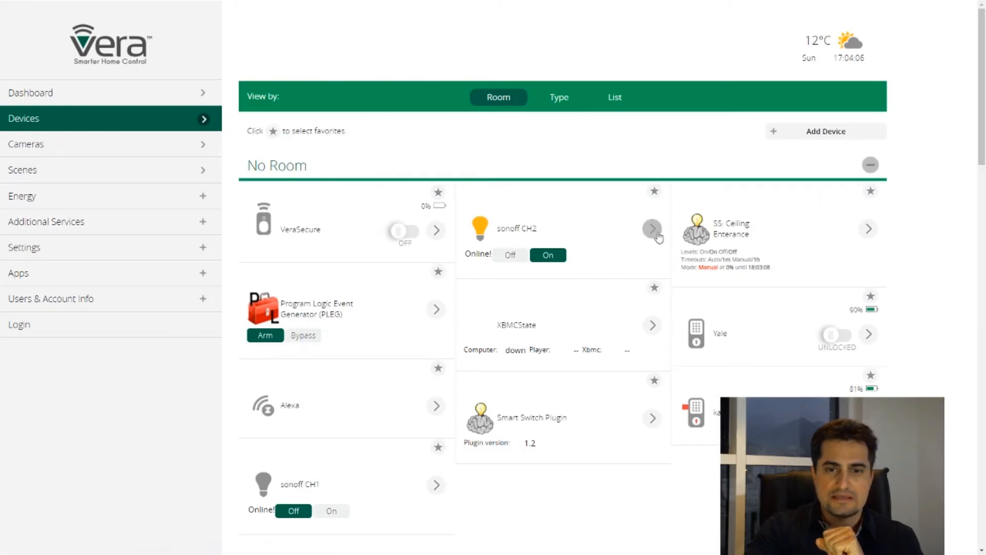
click(436, 310)
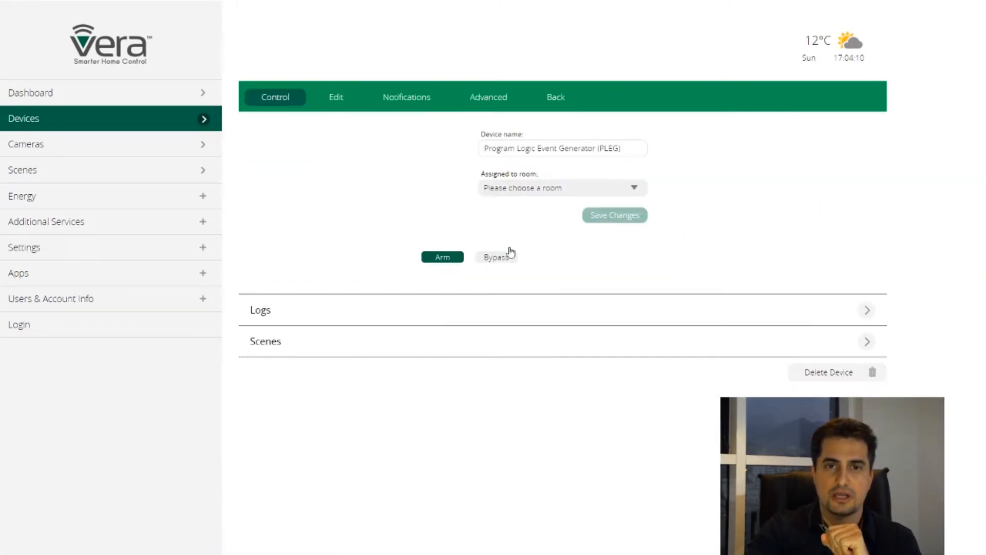
click(333, 100)
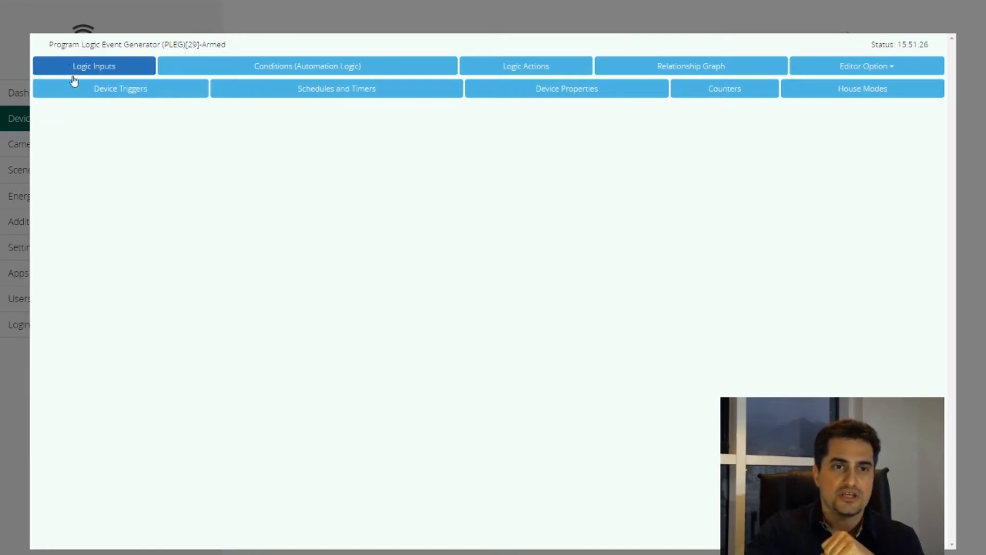
click(102, 92)
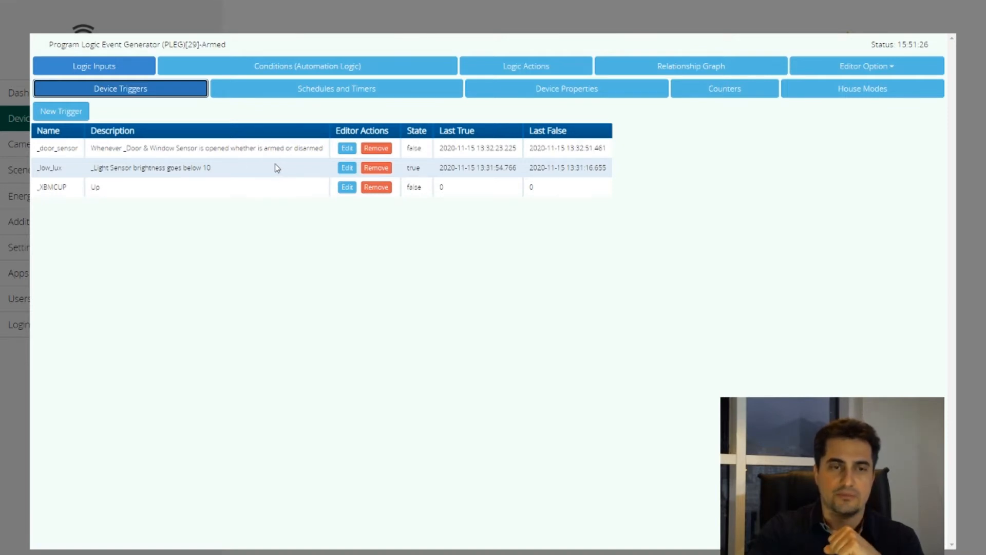
Create a new device trigger named _movment with the comment "motion sensor detected movment".
click(66, 114)
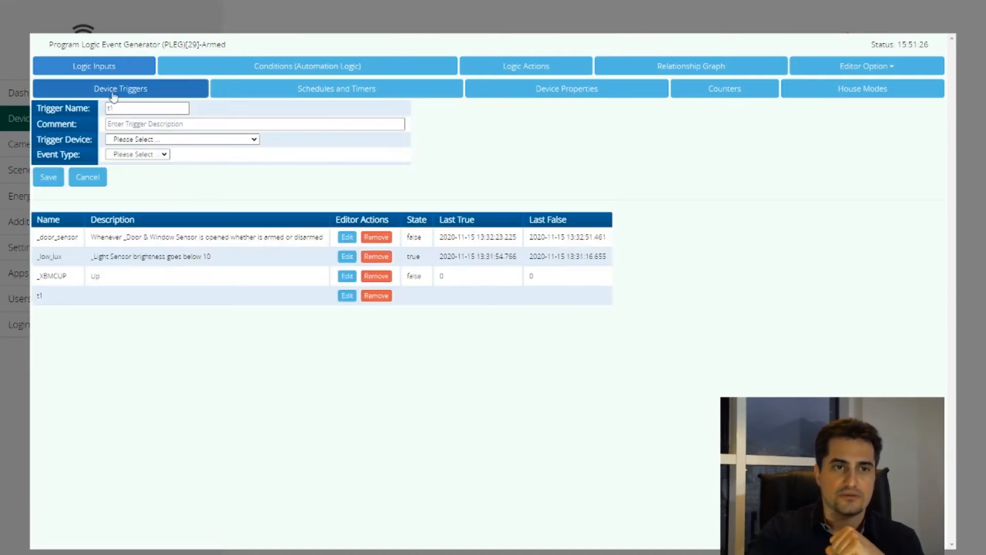
click(122, 109)
key(BackSpace)
key(BackSpace)
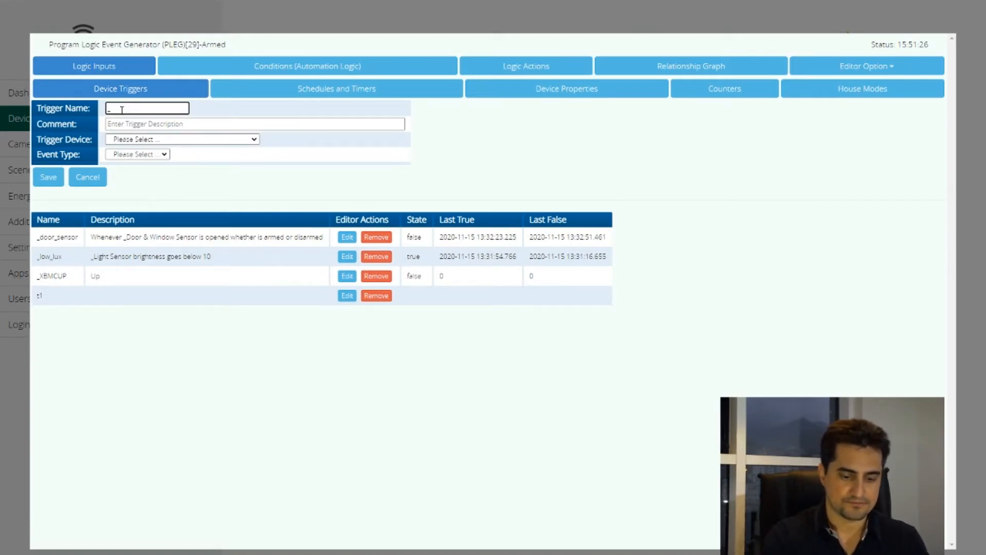
text(_movement)
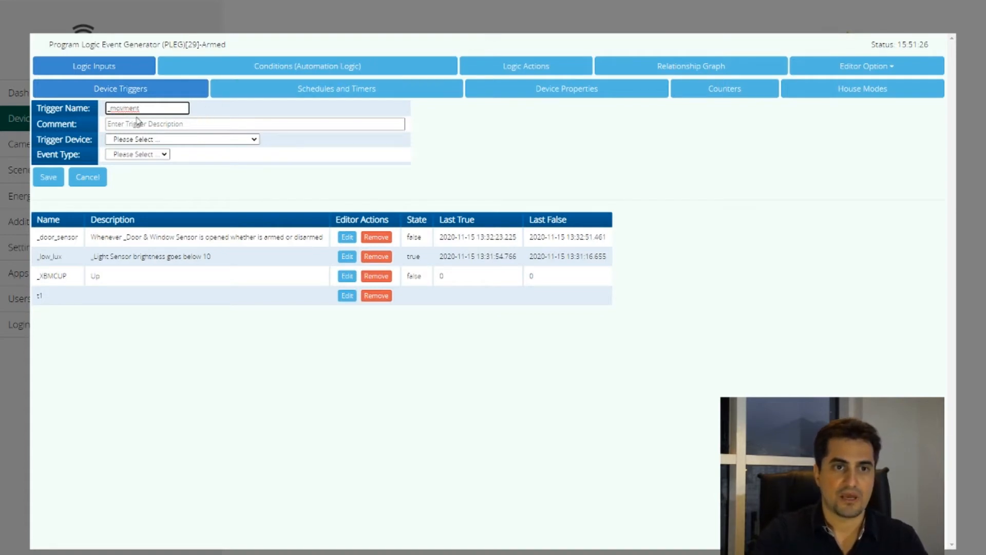
key(Tab)
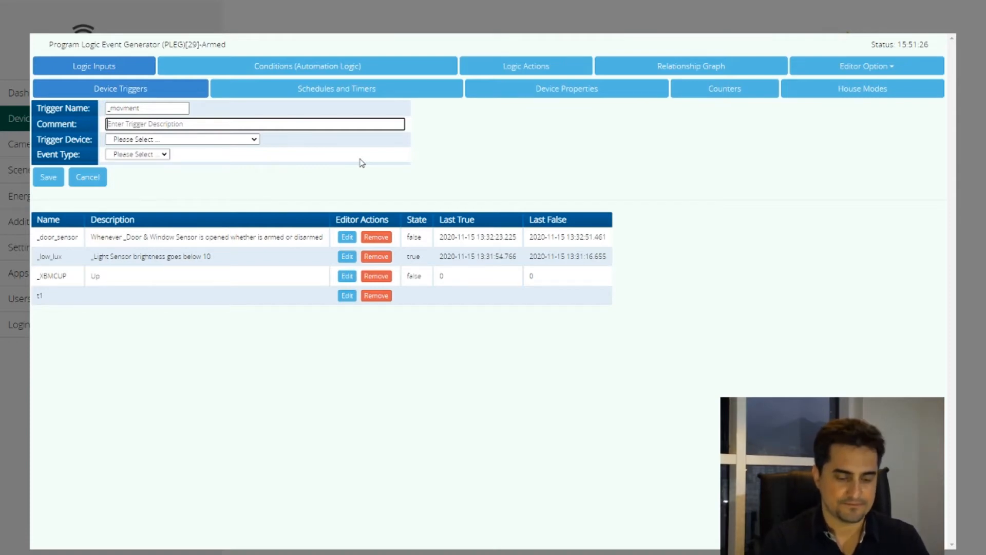
text(motion)
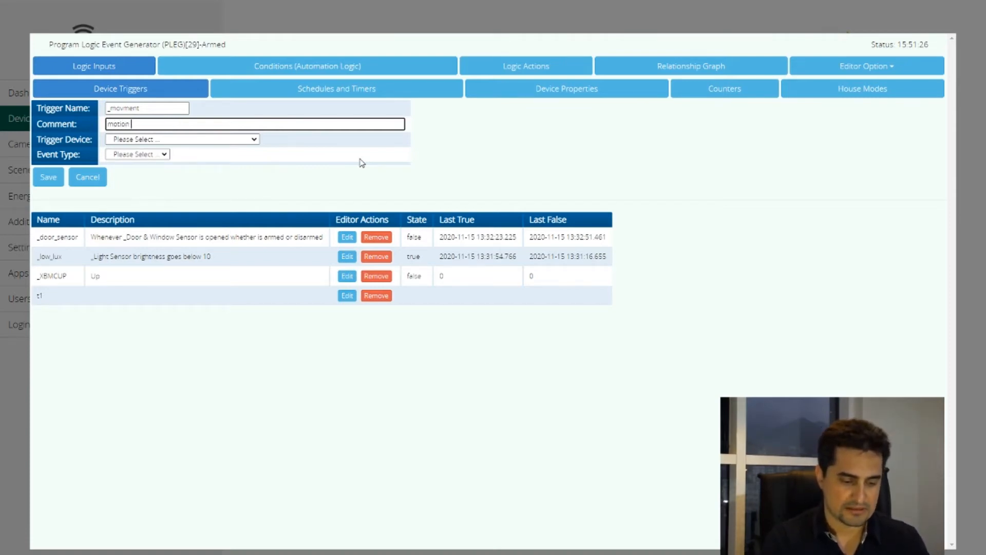
text( sensor det)
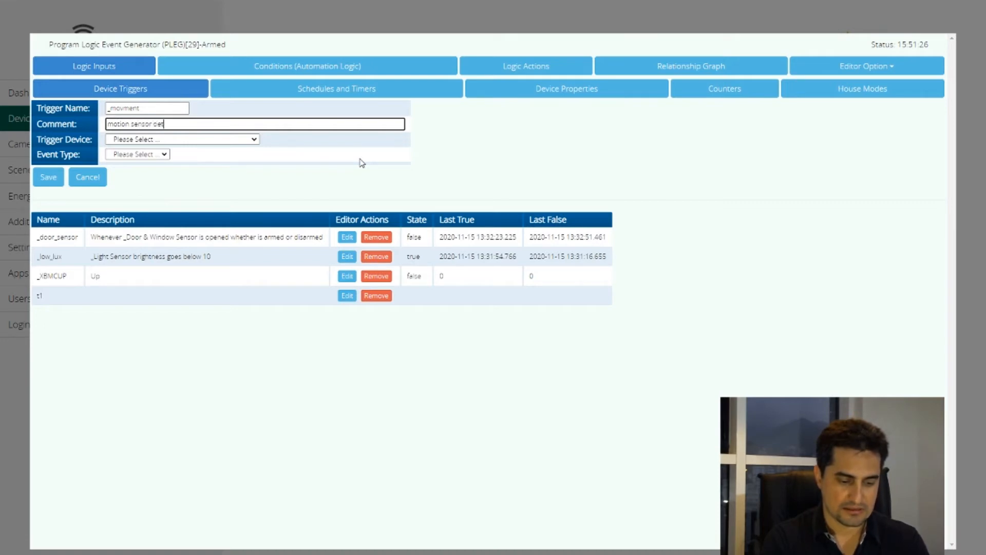
text(ected )
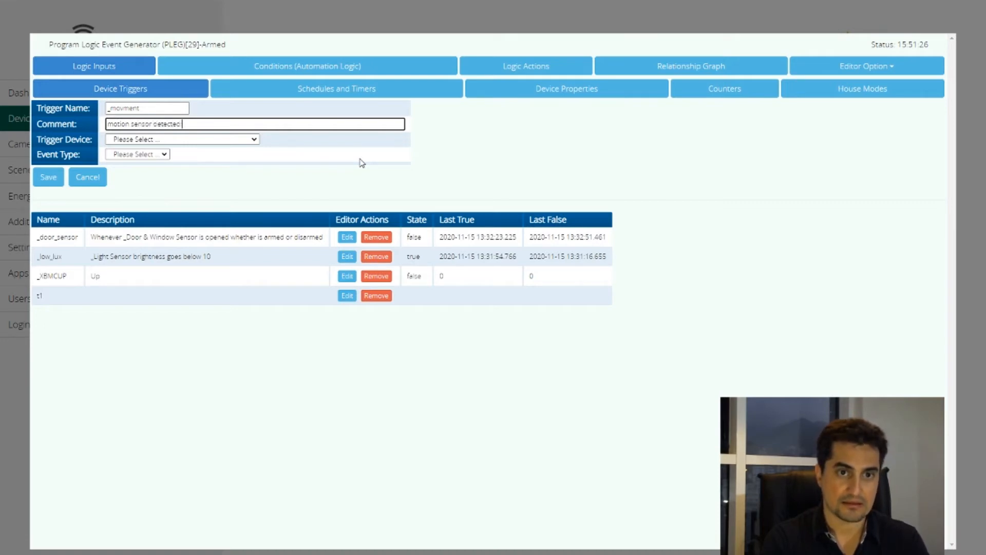
text(movment)
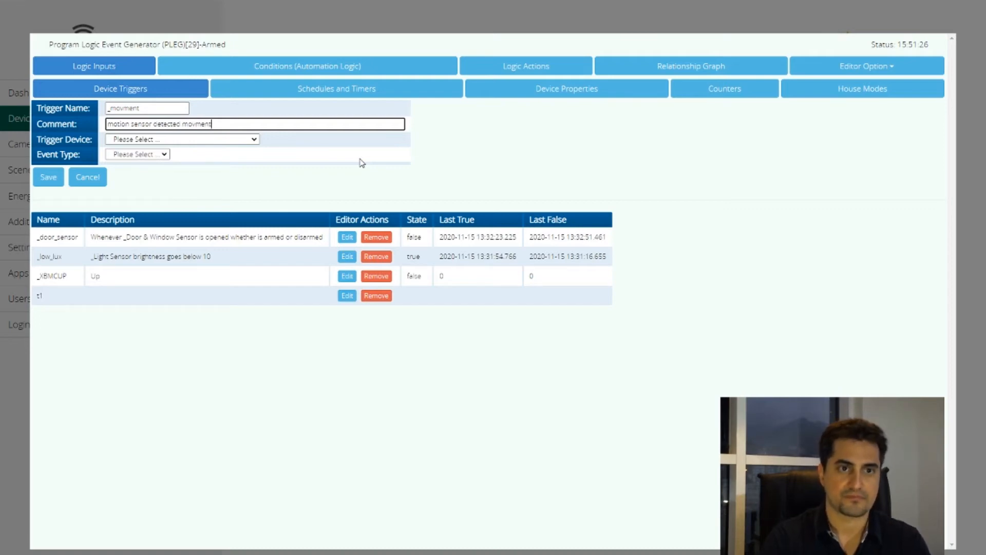
Set the trigger to fire when _Motion Sensor[20] detects motion whether it is armed or disarmed, and save it.
click(179, 140)
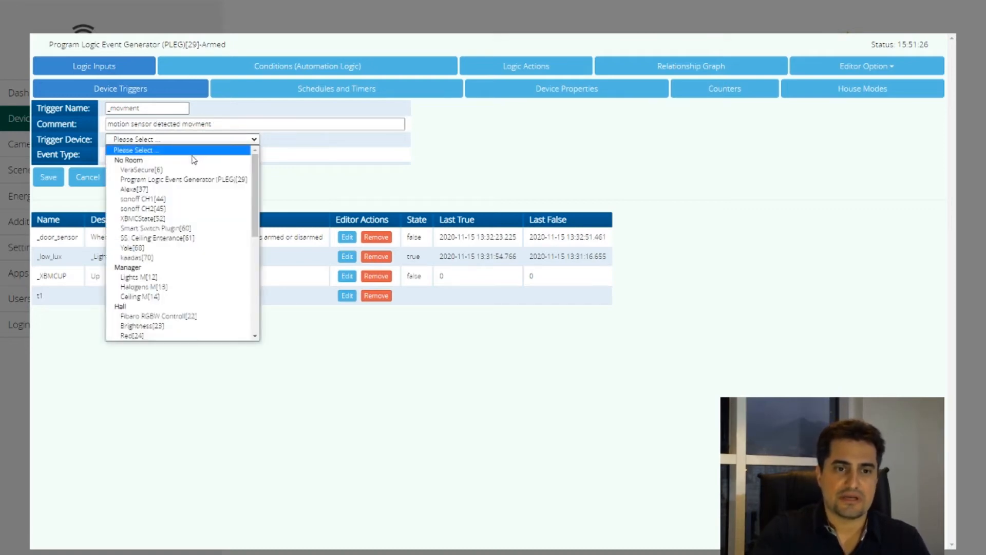
drag(254, 166, 250, 273)
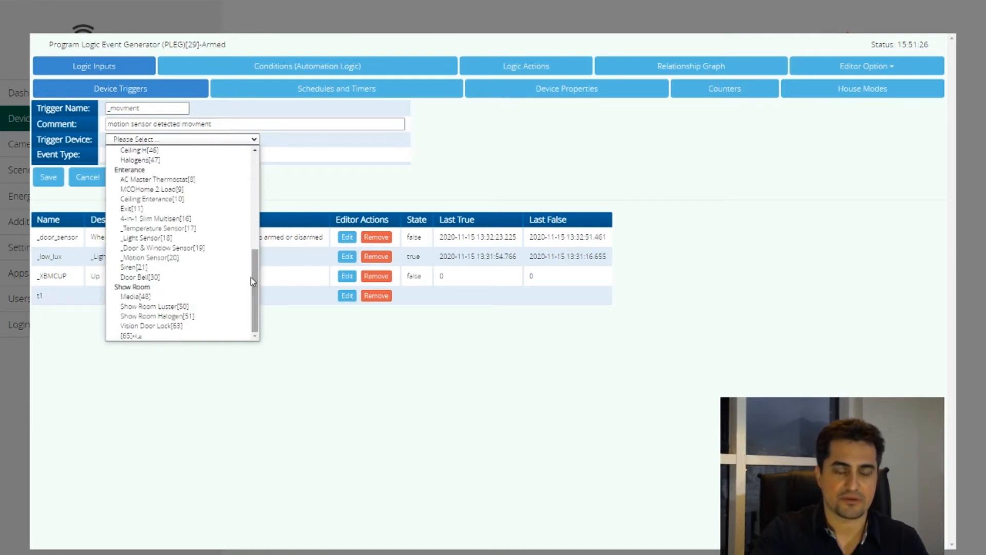
click(159, 261)
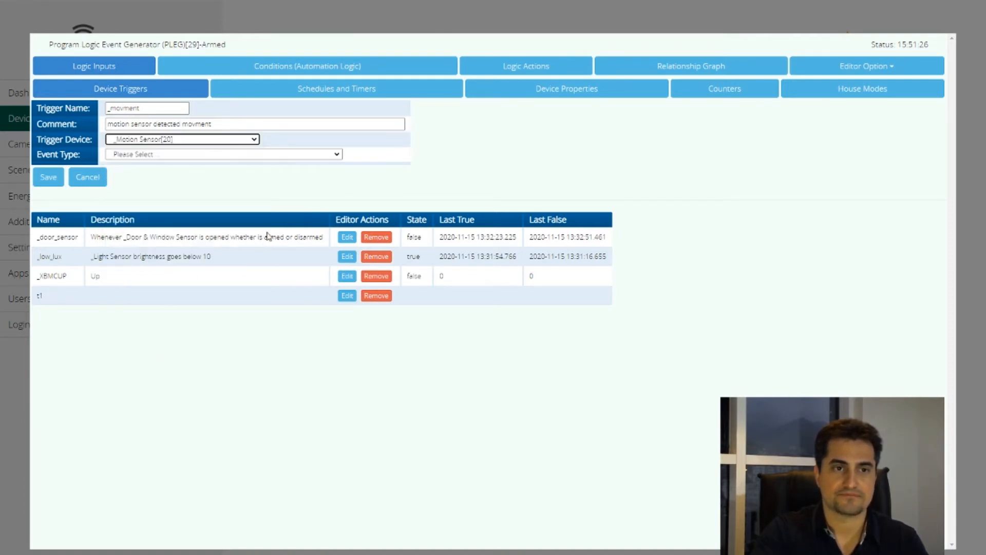
click(185, 155)
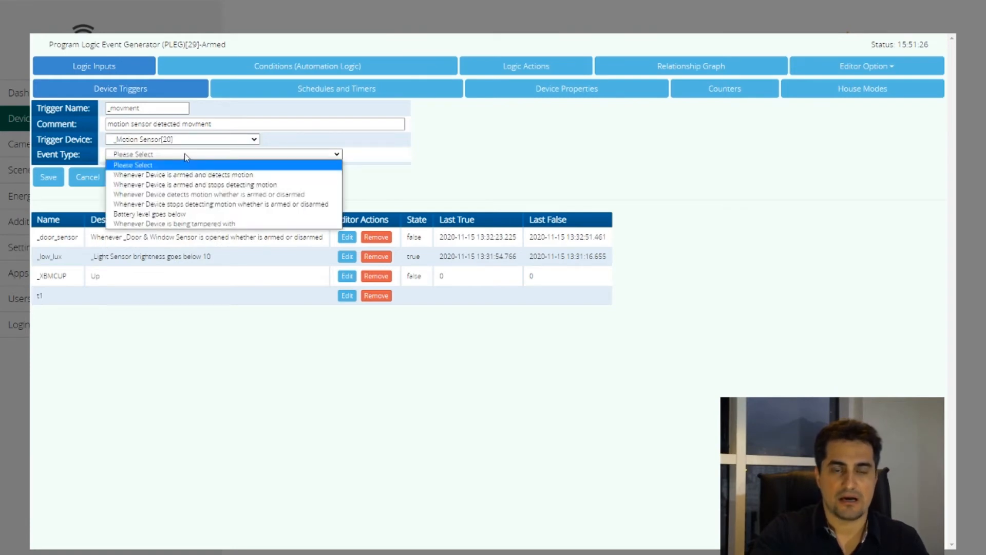
click(193, 197)
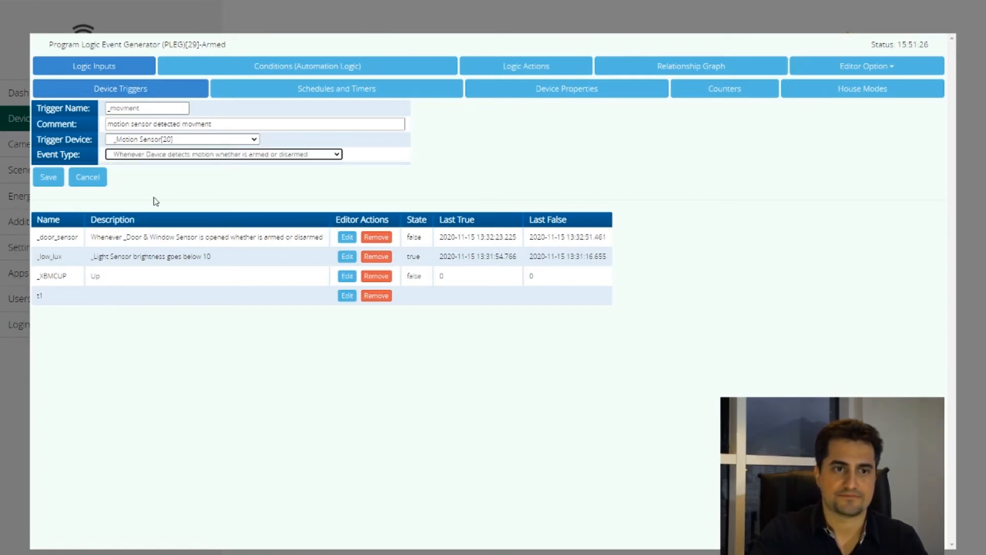
click(50, 177)
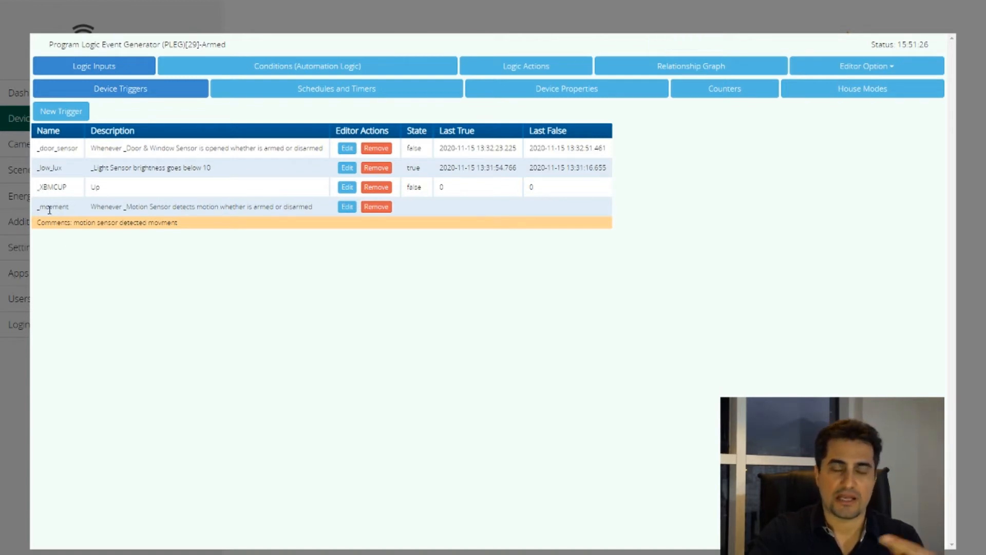
Create a new automation logic condition named _turn_on_light.
click(286, 66)
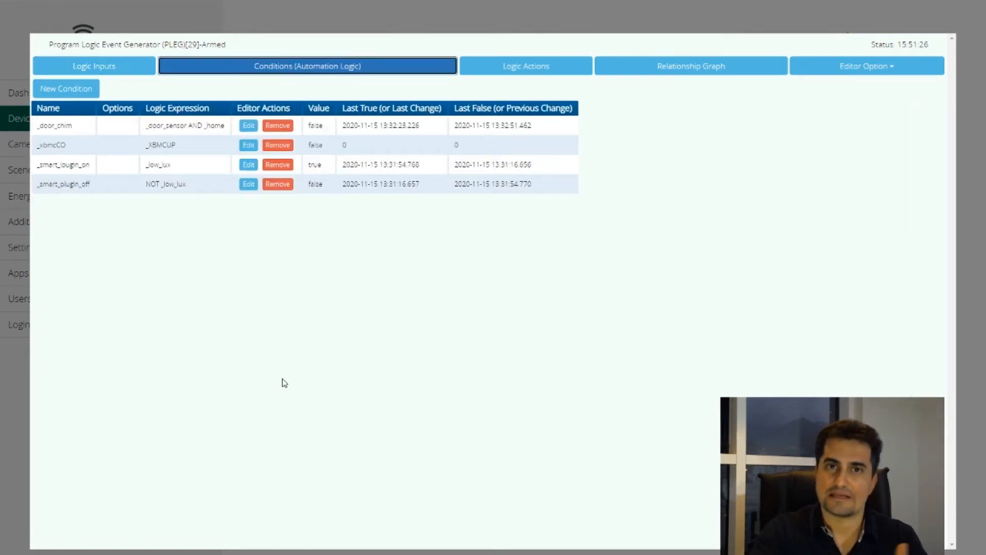
click(62, 92)
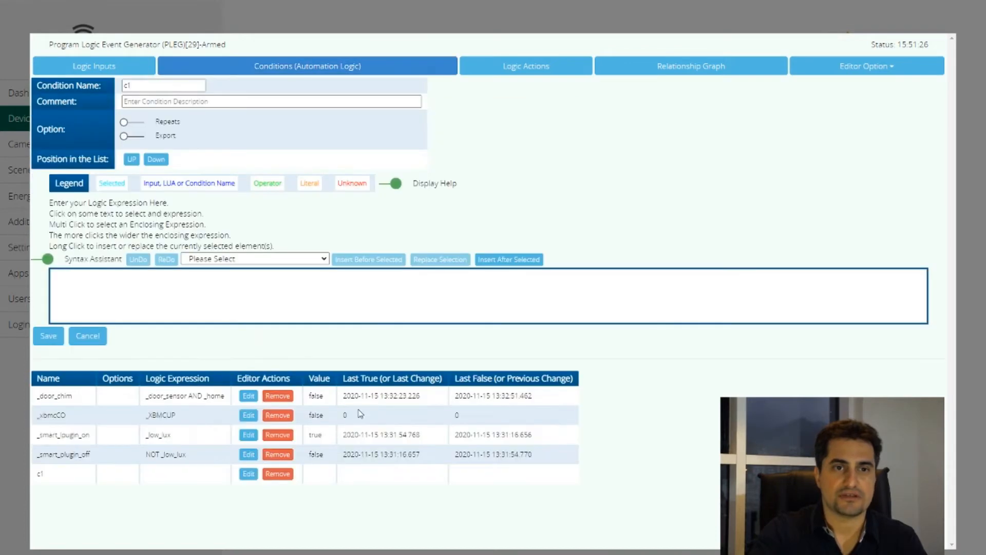
click(141, 84)
key(BackSpace)
key(BackSpace)
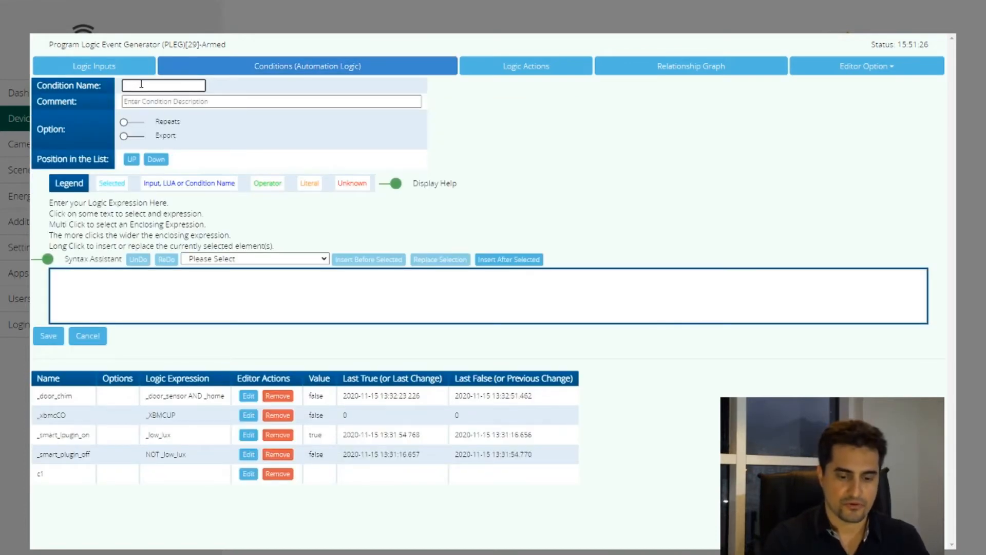
text(_)
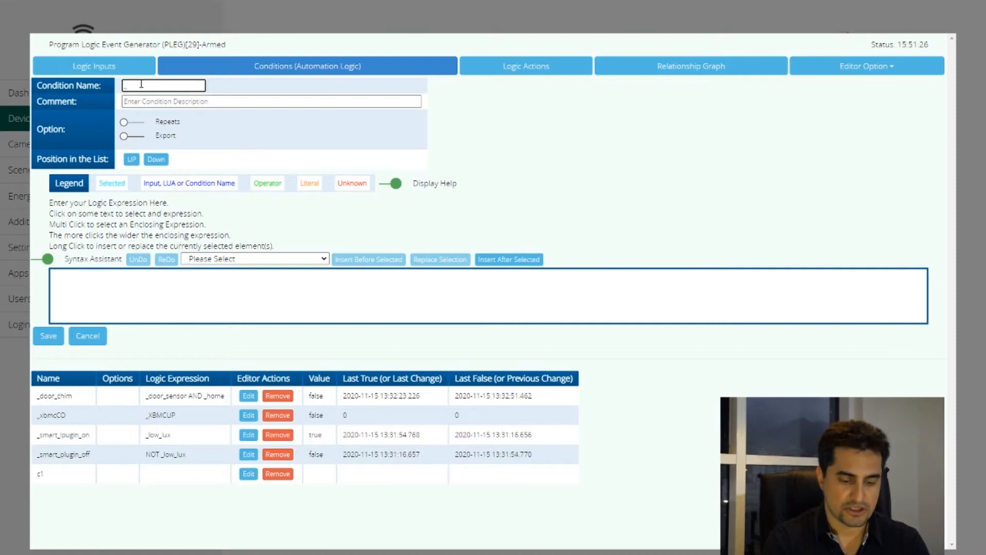
text(turn)
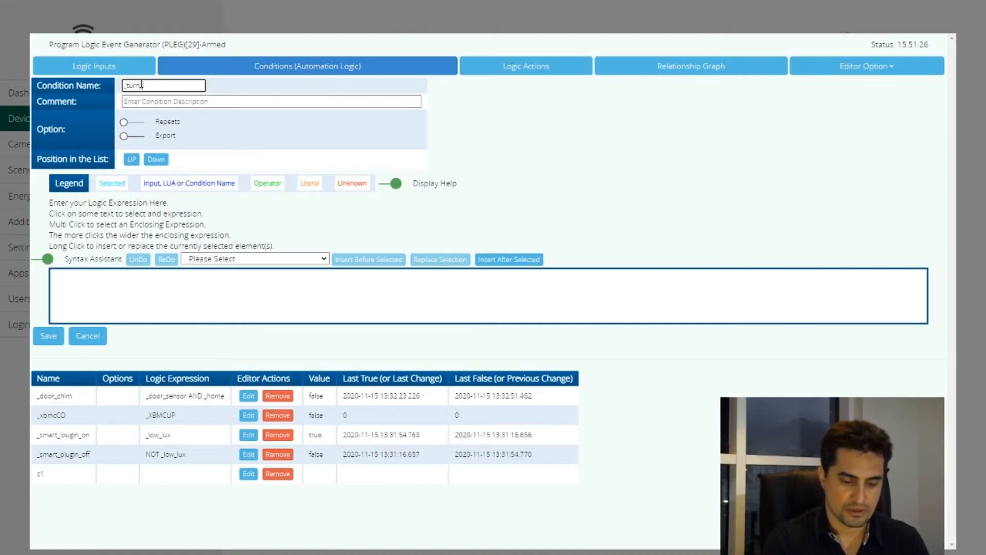
text(_on_light)
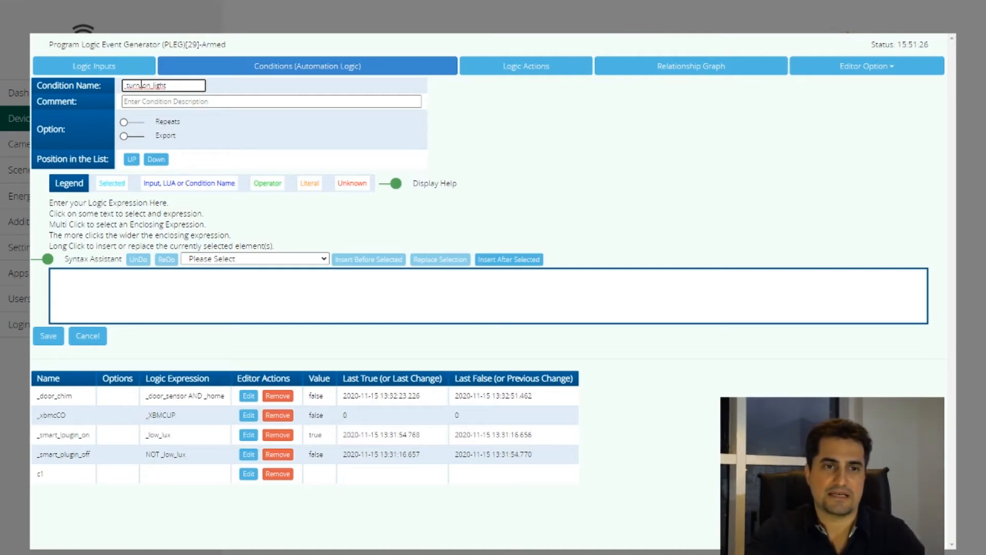
Insert the _movment trigger as the first element of the condition's logic expression.
click(135, 303)
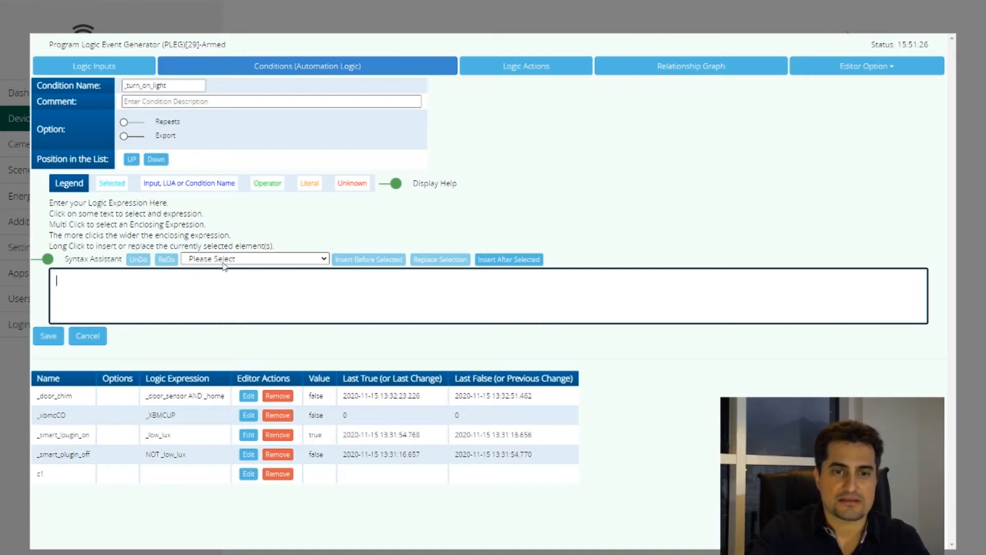
click(262, 262)
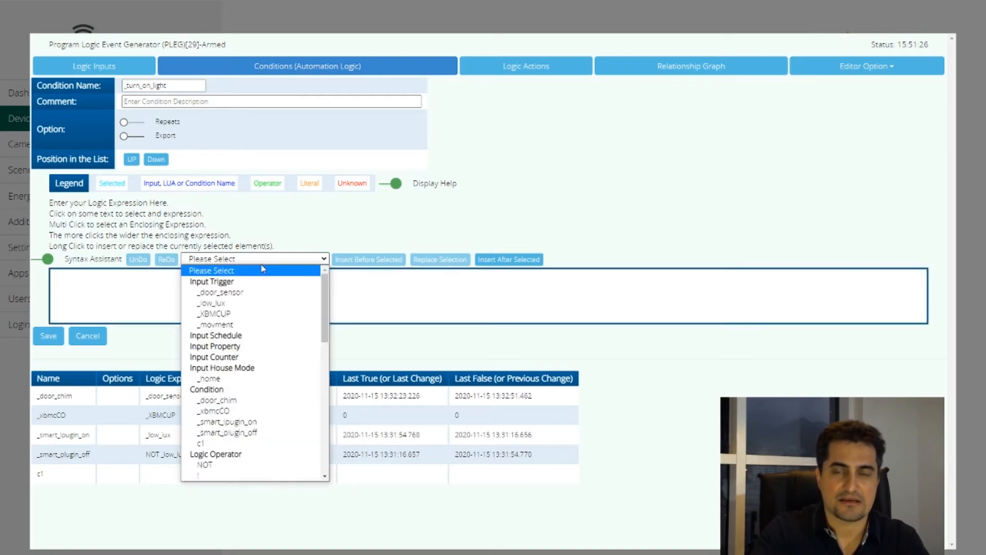
click(227, 325)
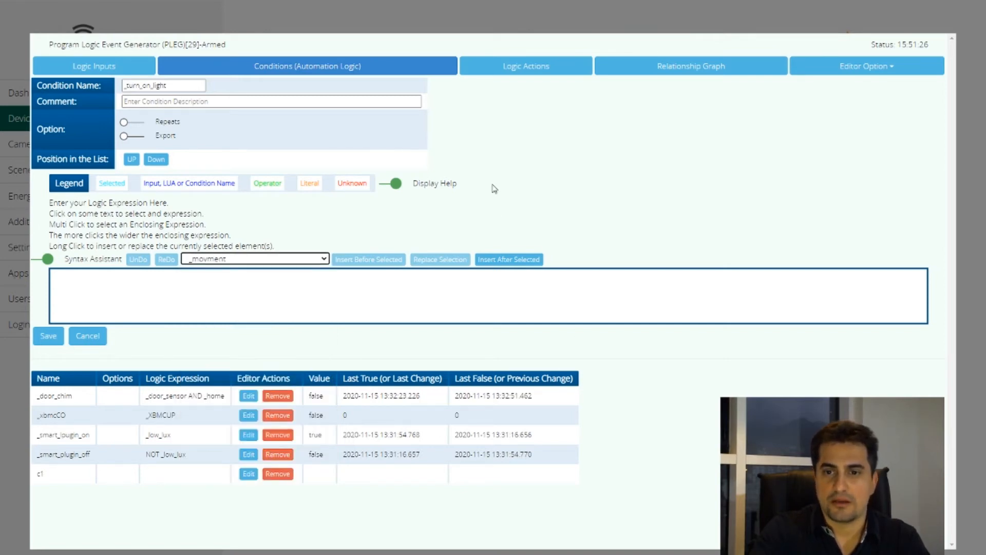
click(506, 260)
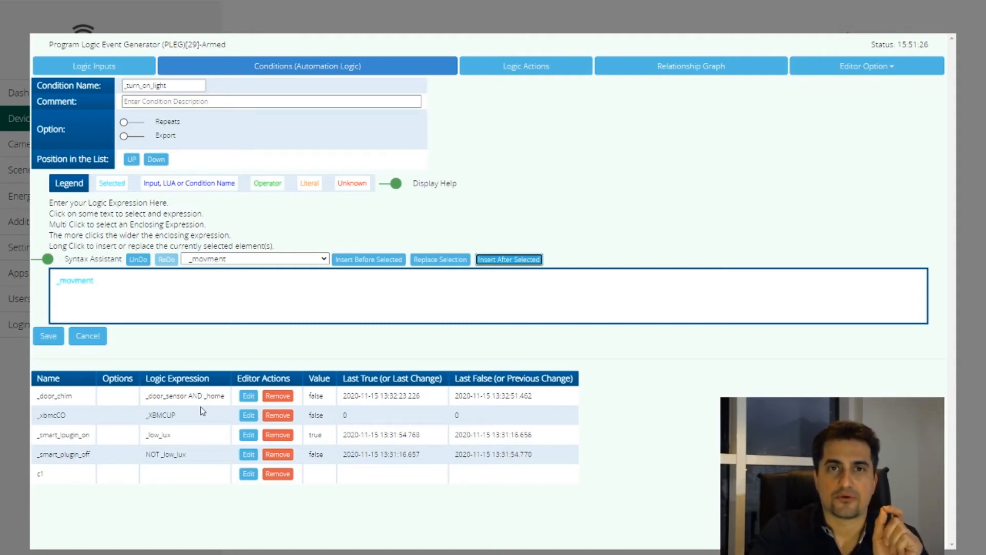
Add the OR operator after _movment in the logic expression.
click(264, 260)
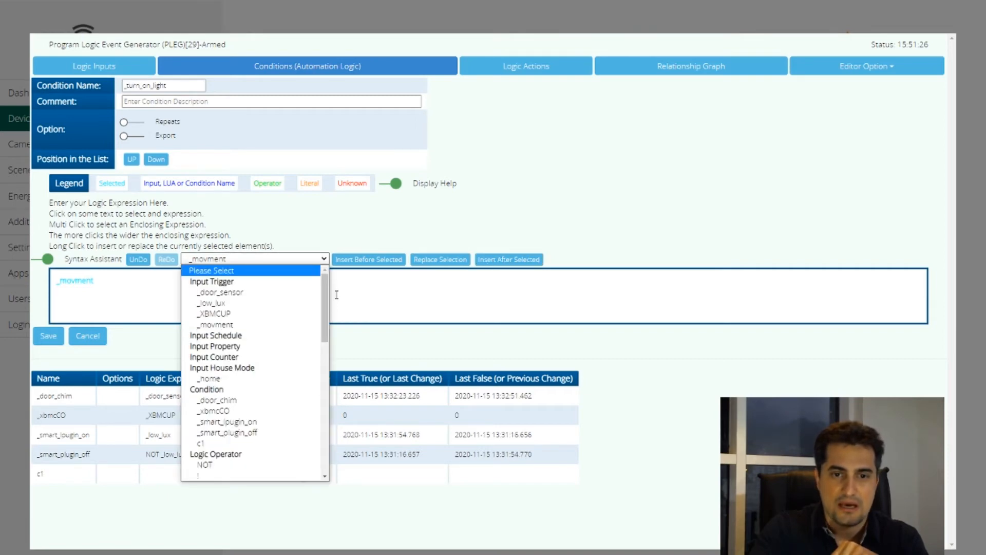
drag(325, 304, 324, 328)
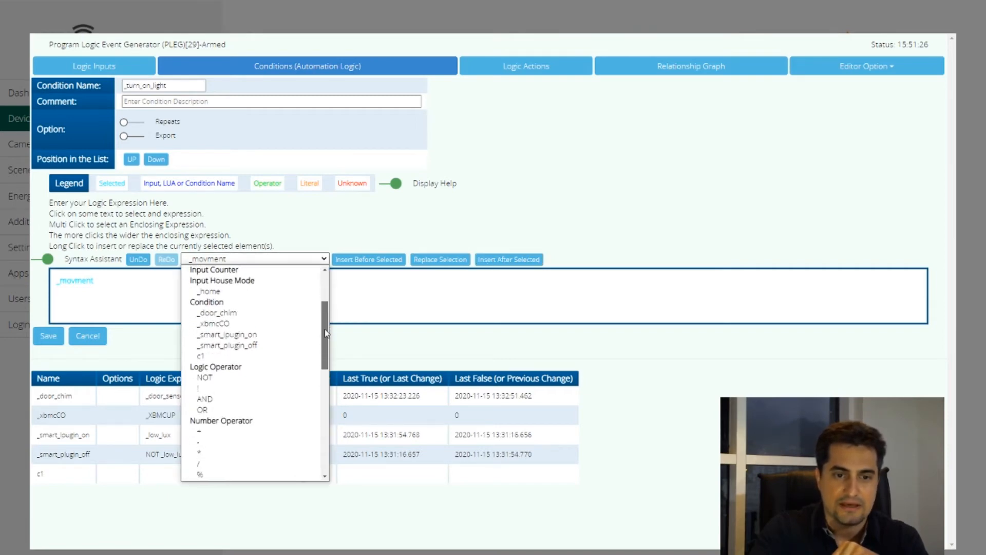
click(202, 407)
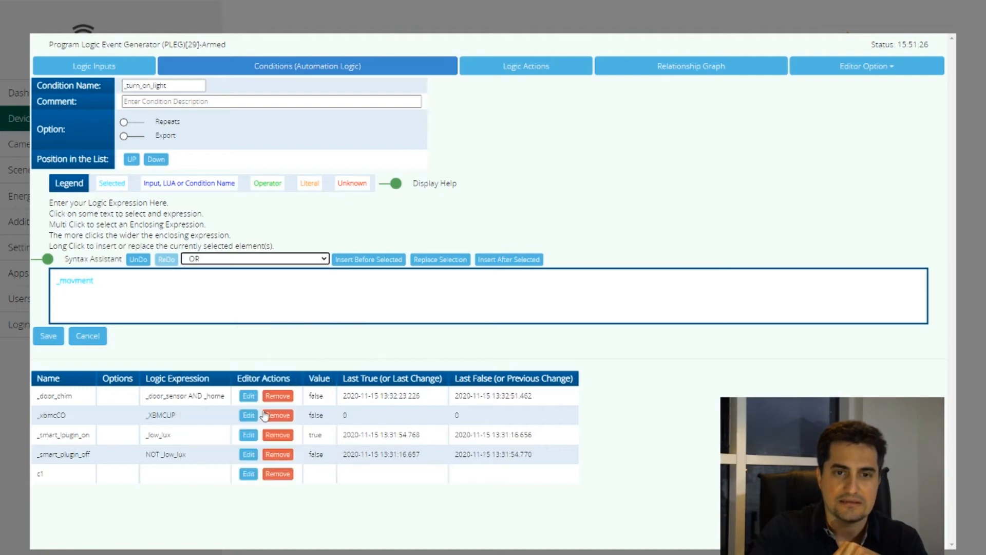
click(512, 262)
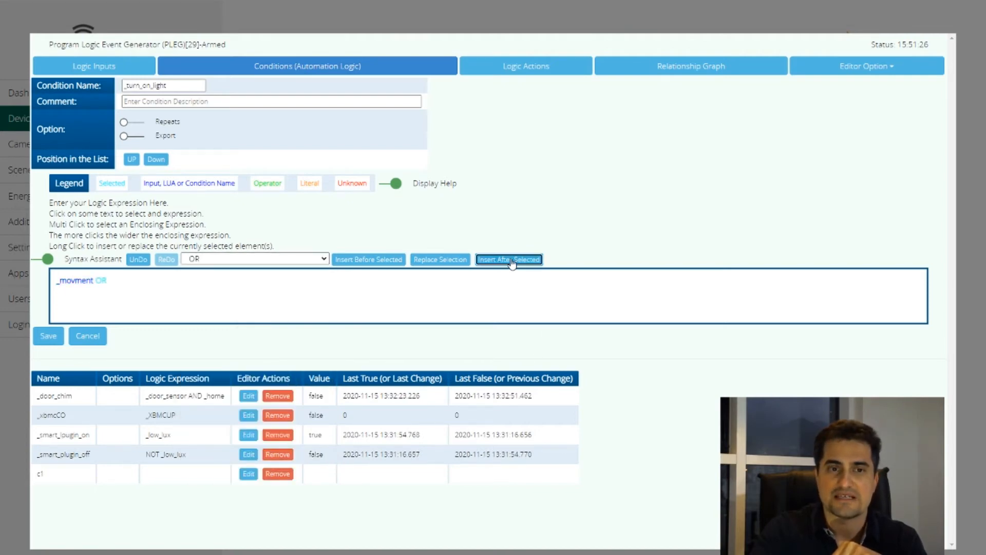
Append the _door_sensor trigger after OR in the _turn_on_light logic expression and save the condition.
click(315, 260)
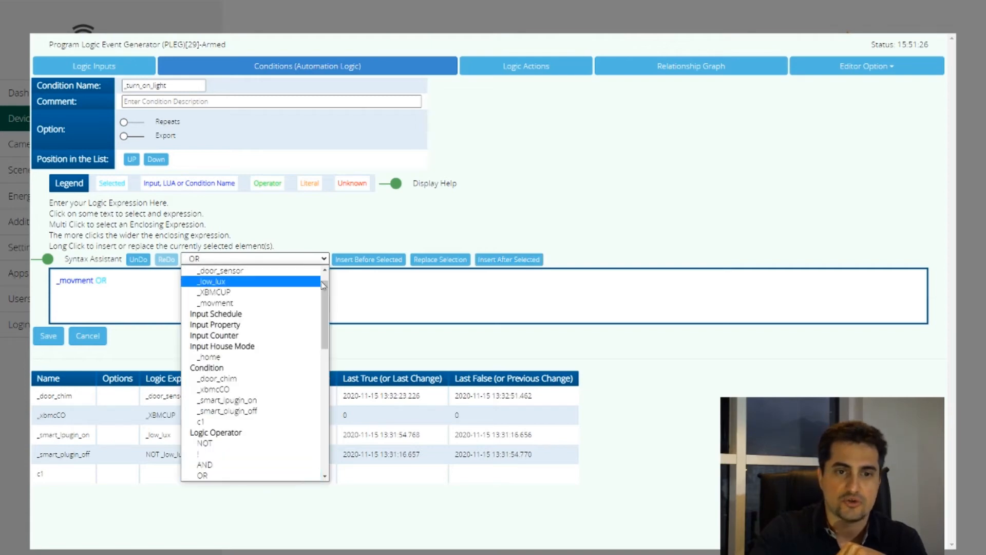
scroll(323, 297, up, 1)
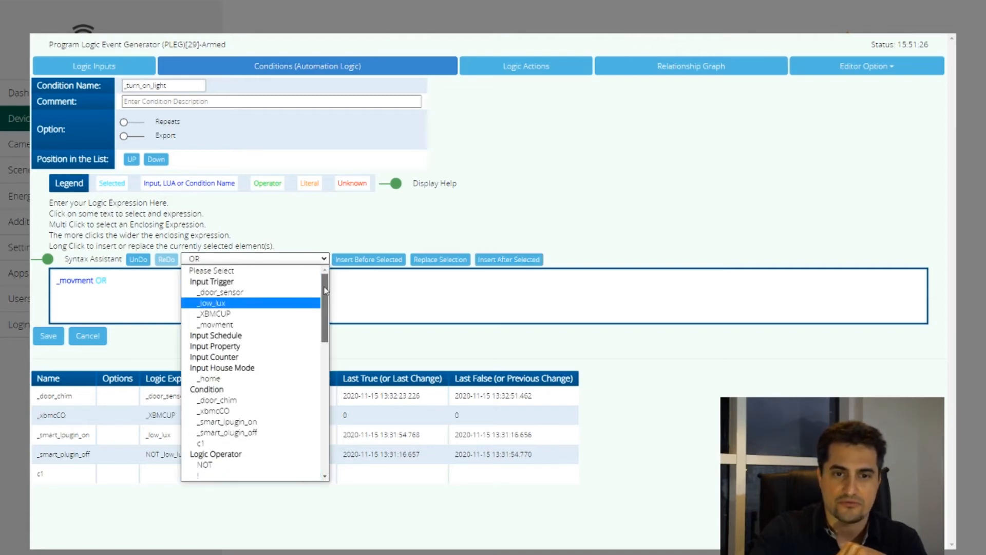
click(223, 292)
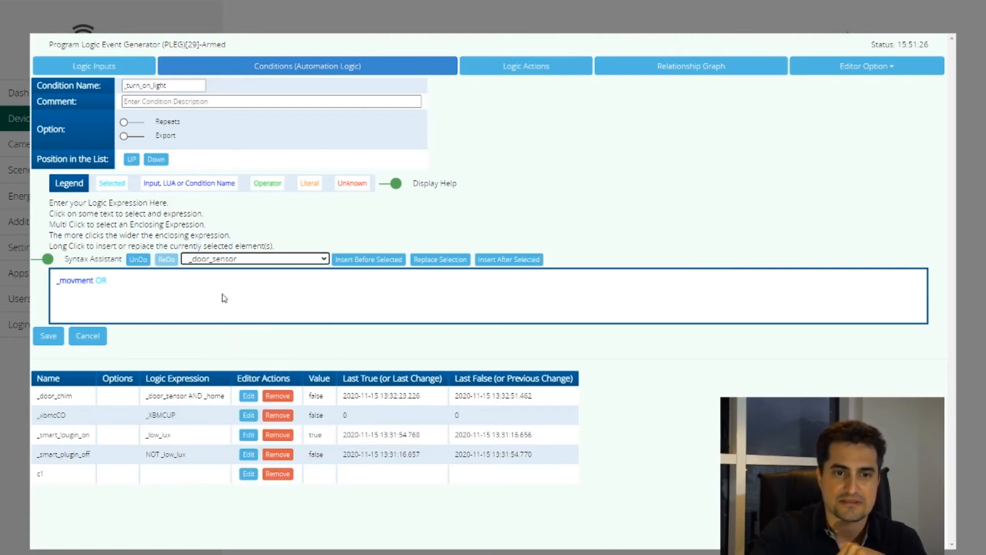
click(509, 261)
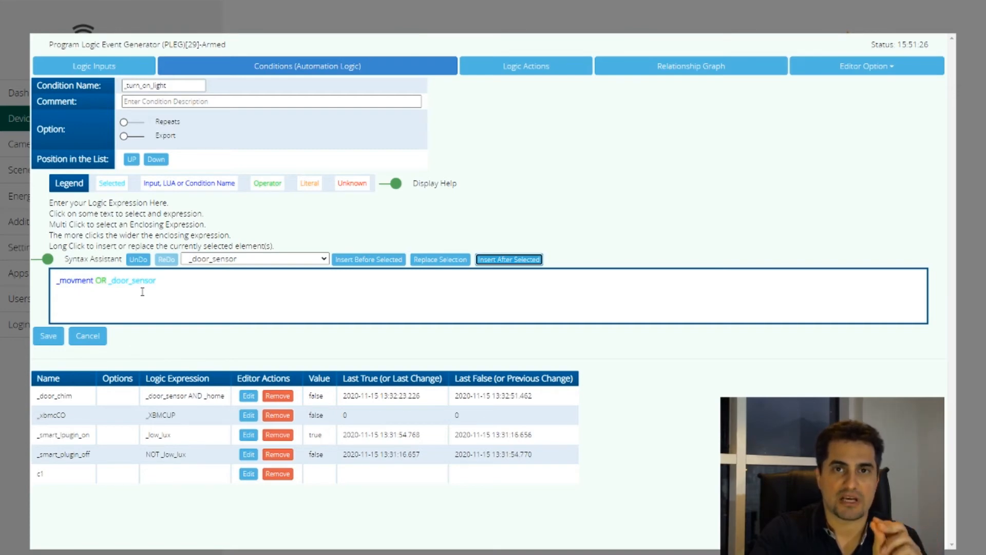
click(55, 340)
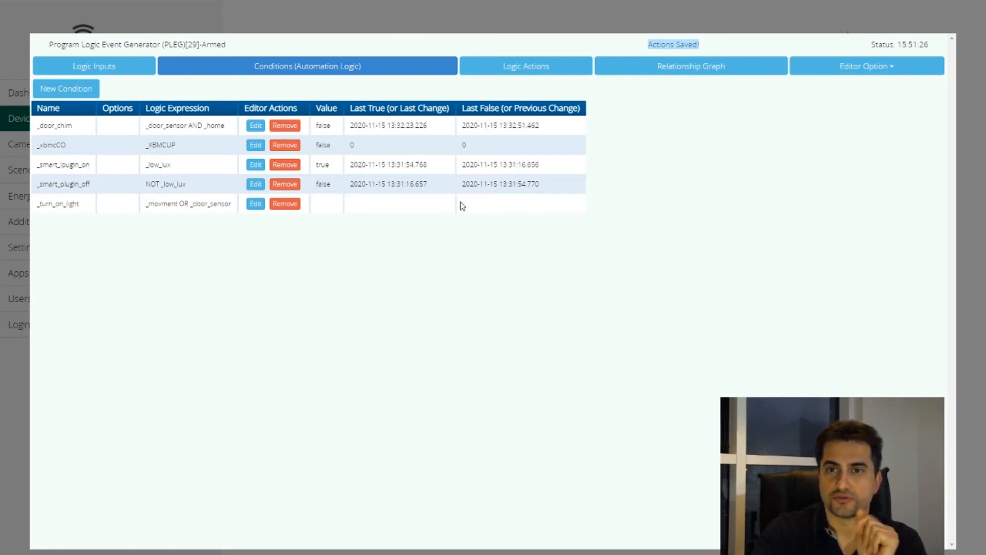
Create a new logic action for the _turn_on_light condition and select its Immediate interval.
click(544, 68)
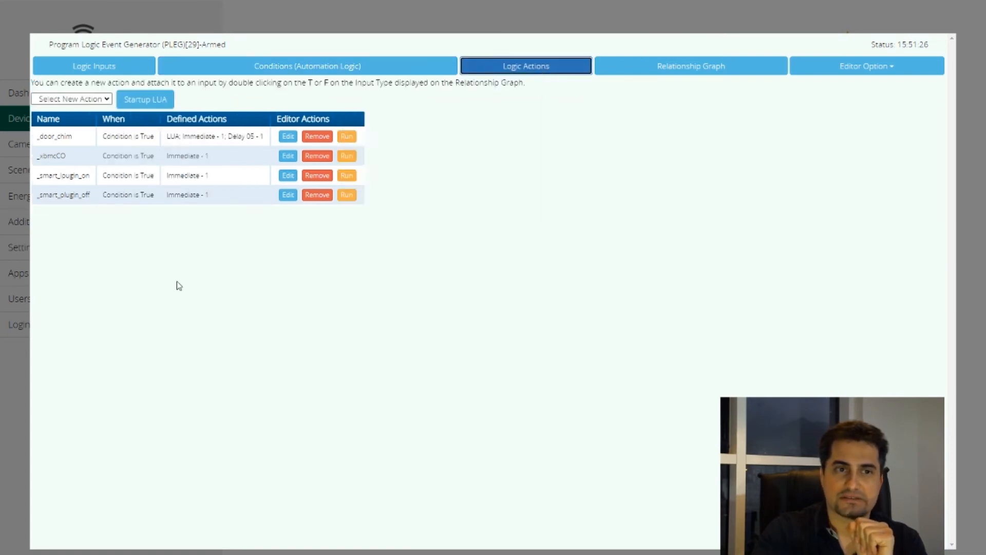
click(84, 99)
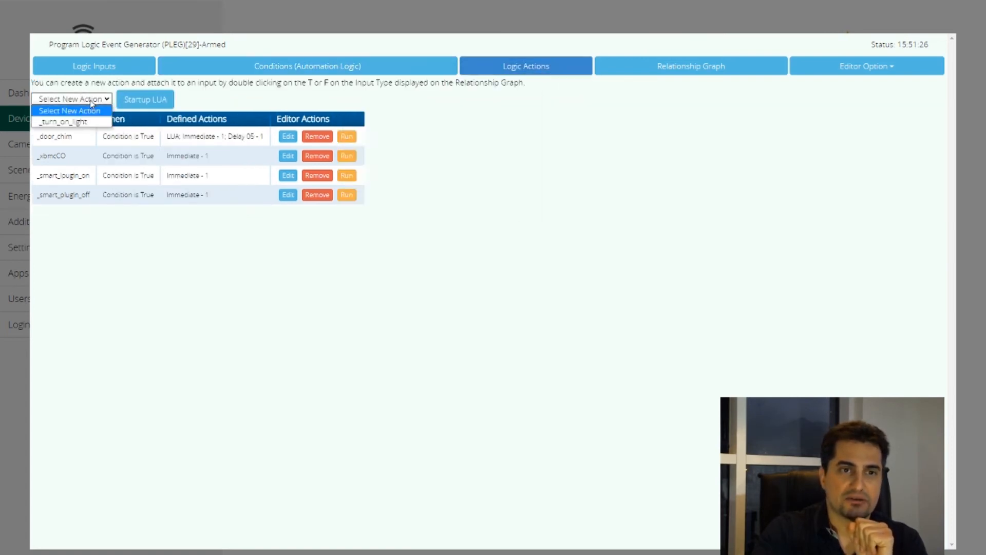
click(75, 123)
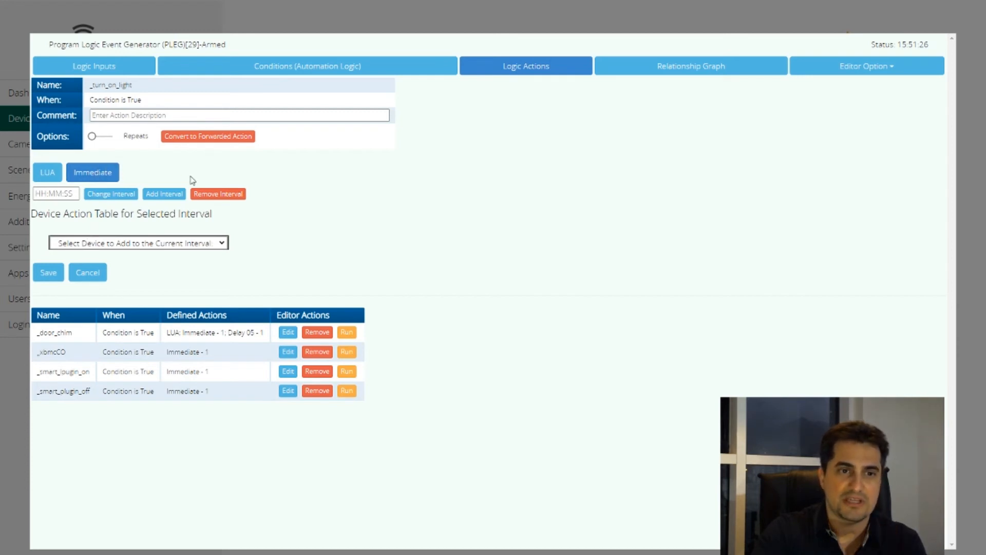
click(94, 175)
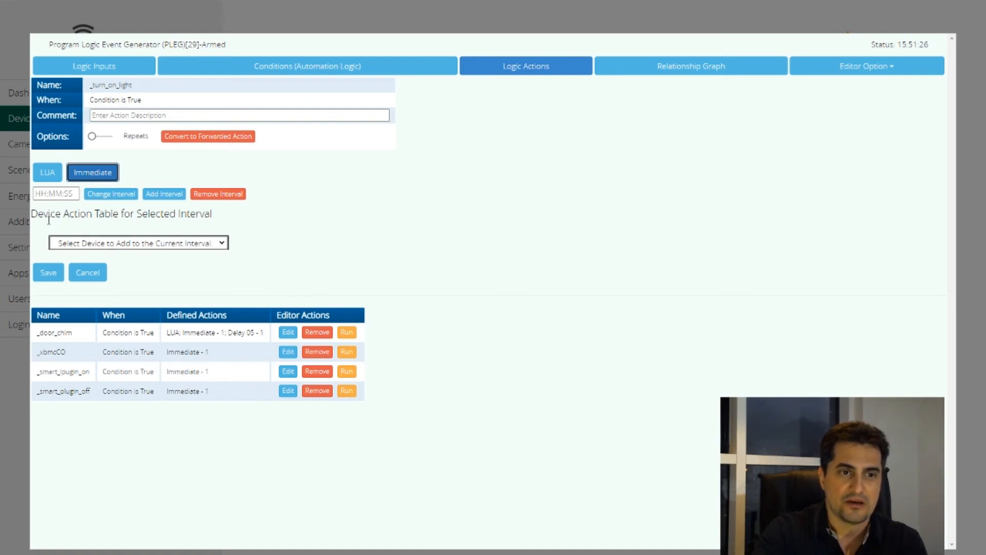
Add the Ceiling Enterance[10] device to the Immediate interval, turn off its Advanced view and switch the light to ON.
click(185, 245)
drag(225, 286, 224, 333)
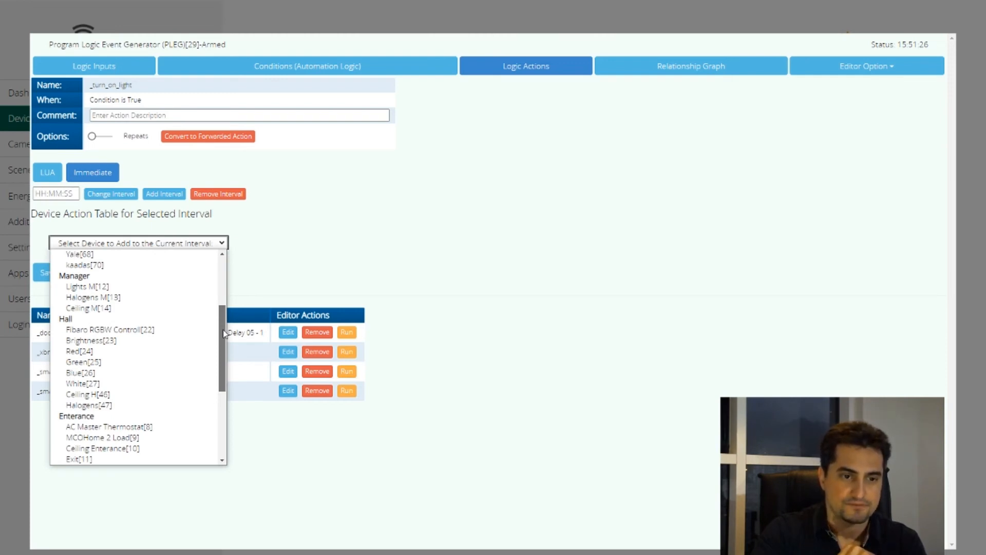
drag(223, 328, 232, 403)
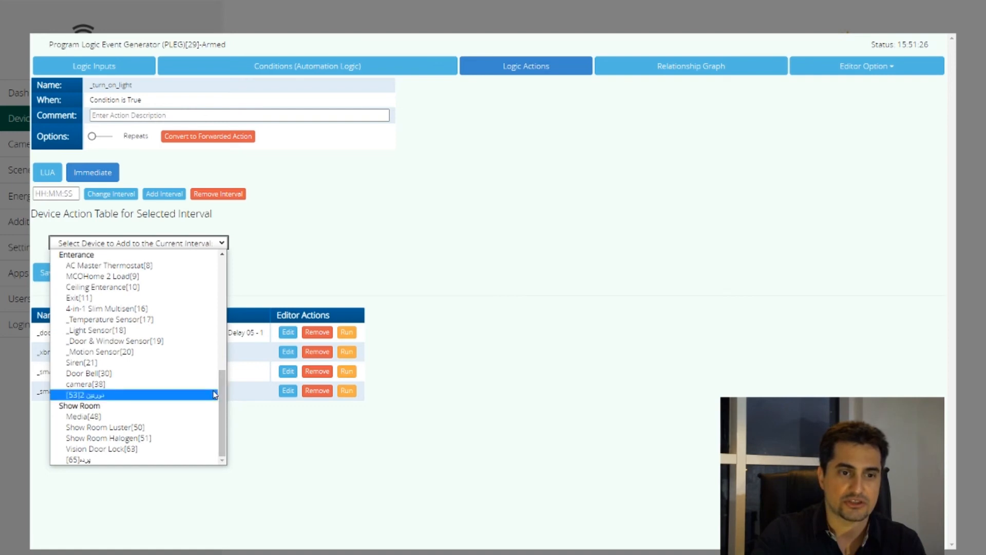
scroll(176, 357, up, 5)
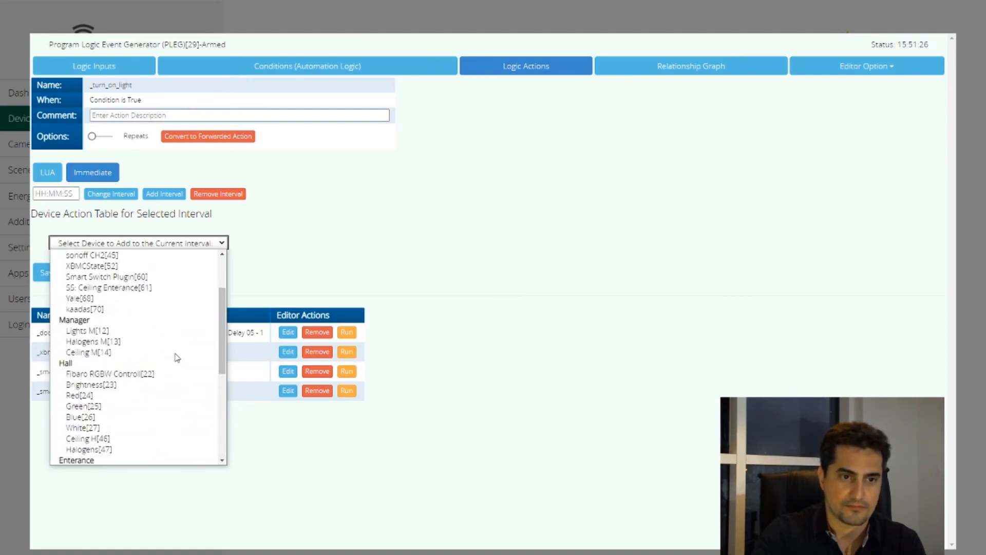
scroll(176, 357, up, 2)
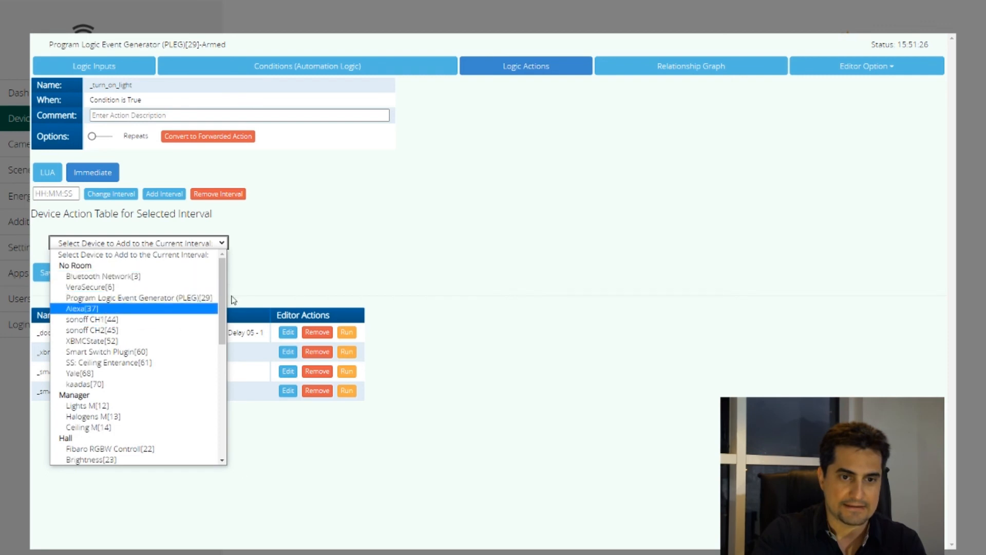
drag(222, 300, 210, 377)
click(132, 386)
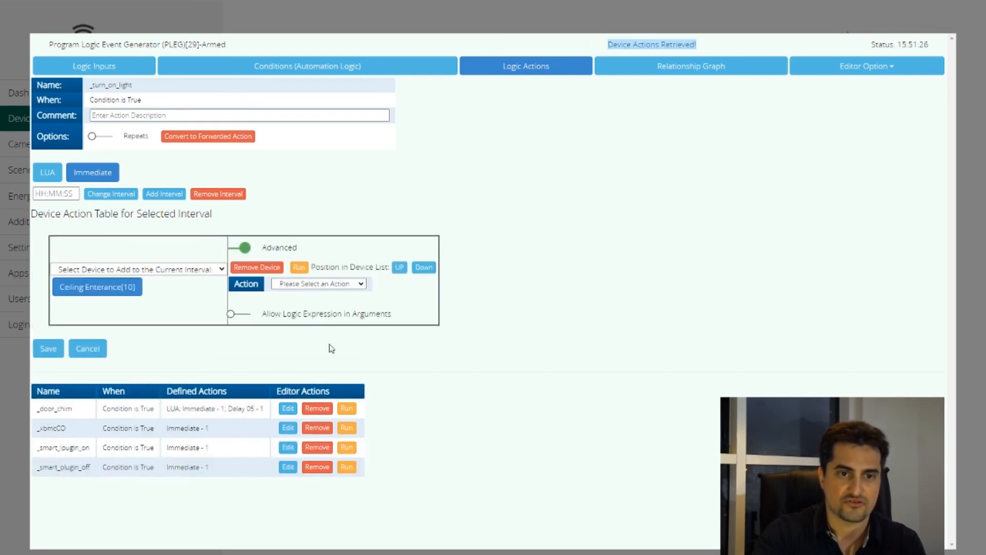
click(235, 249)
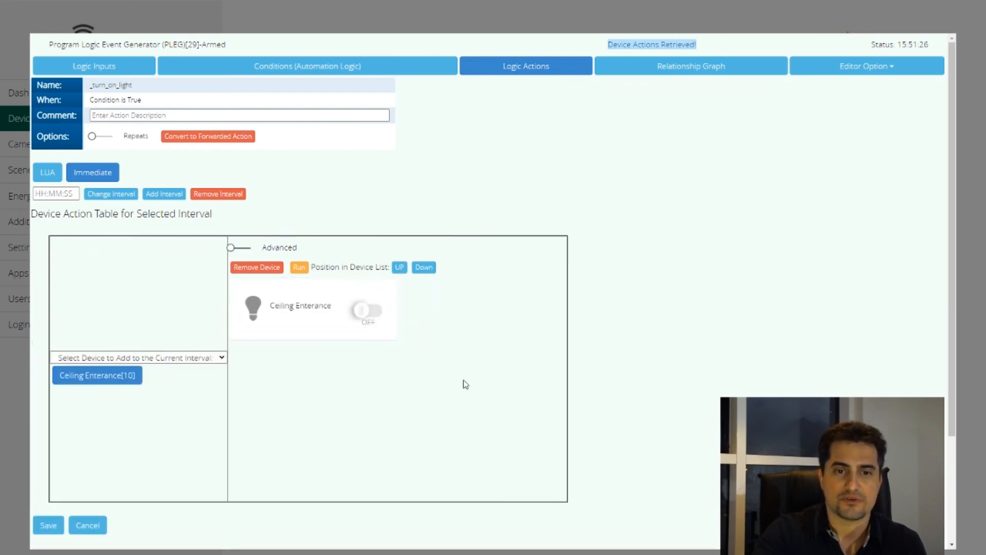
click(373, 313)
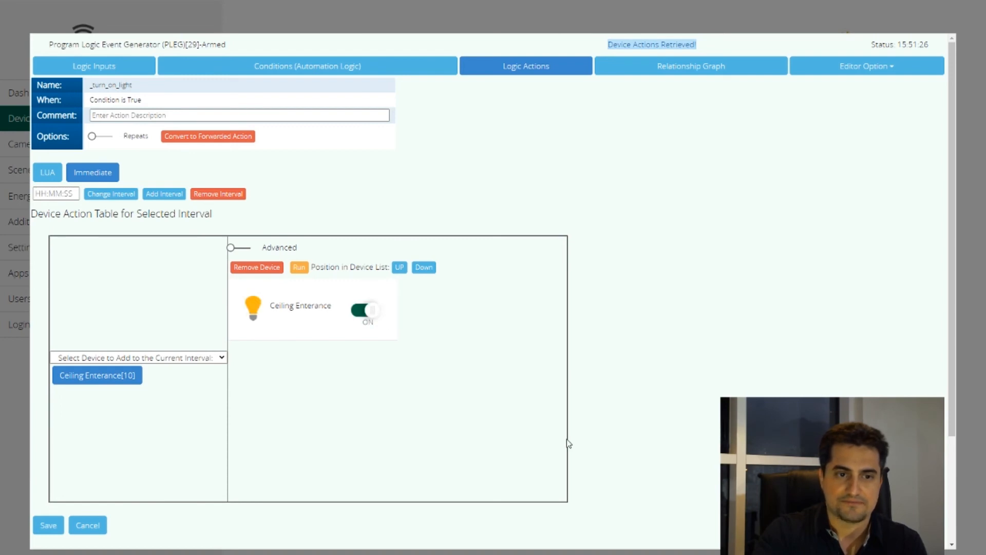
Add the Red[24] device from the Hall to the same interval and set its level to 50%.
click(196, 362)
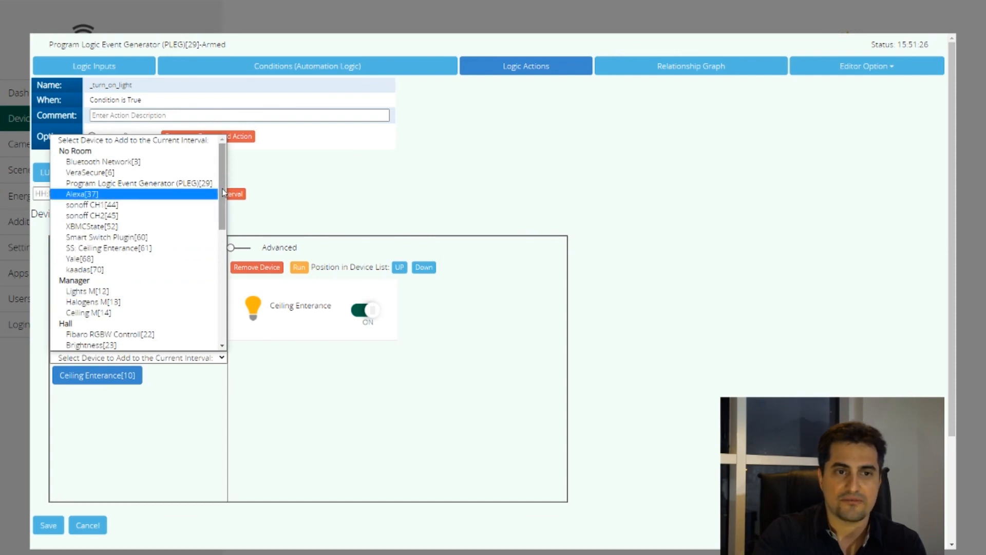
mouse_move(222, 194)
mouse_down()
mouse_move(222, 208)
mouse_move(222, 194)
mouse_up()
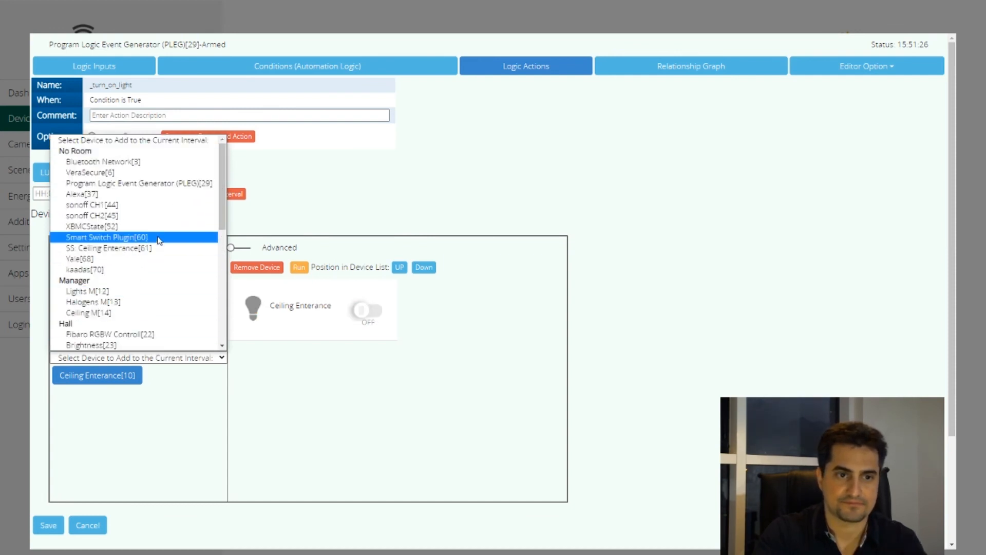
scroll(162, 215, down, 2)
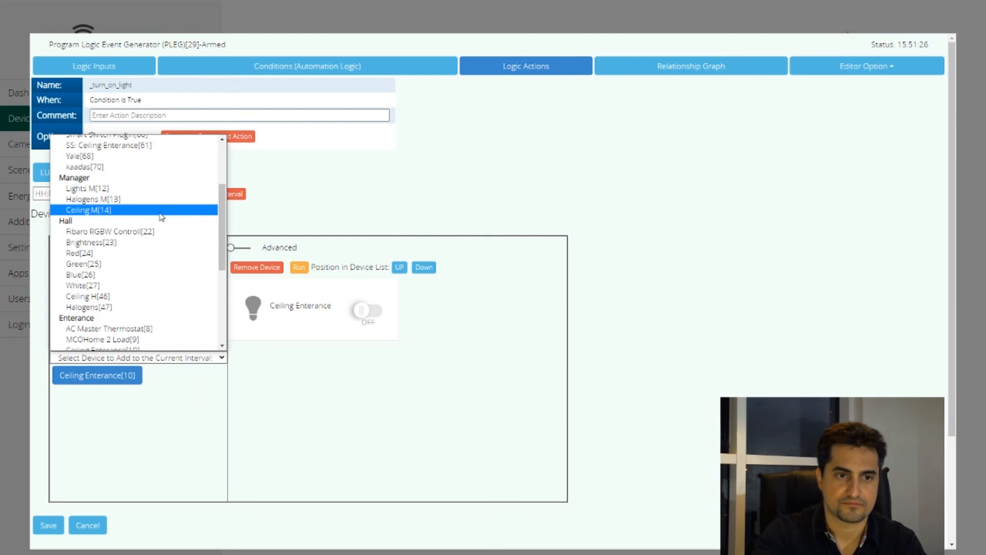
click(80, 253)
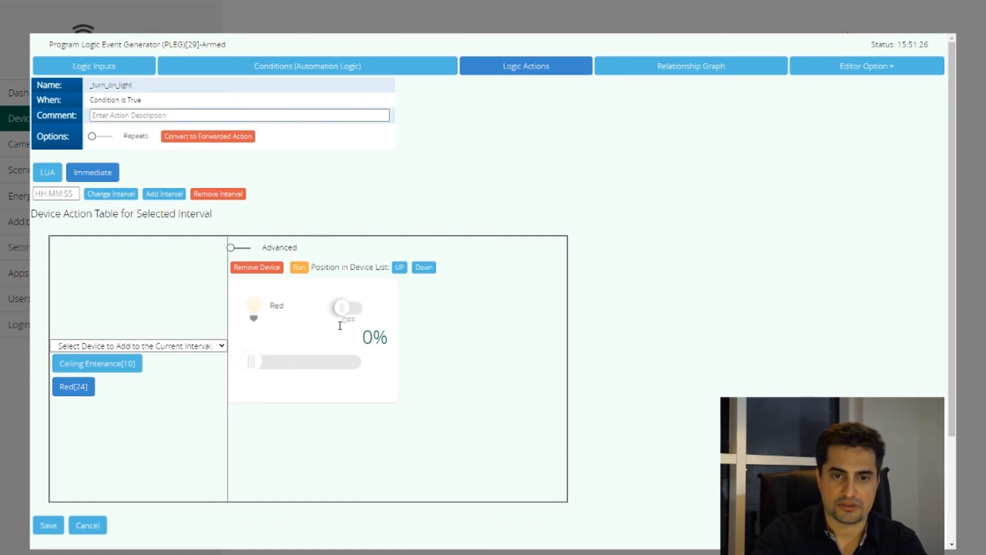
drag(284, 364, 307, 367)
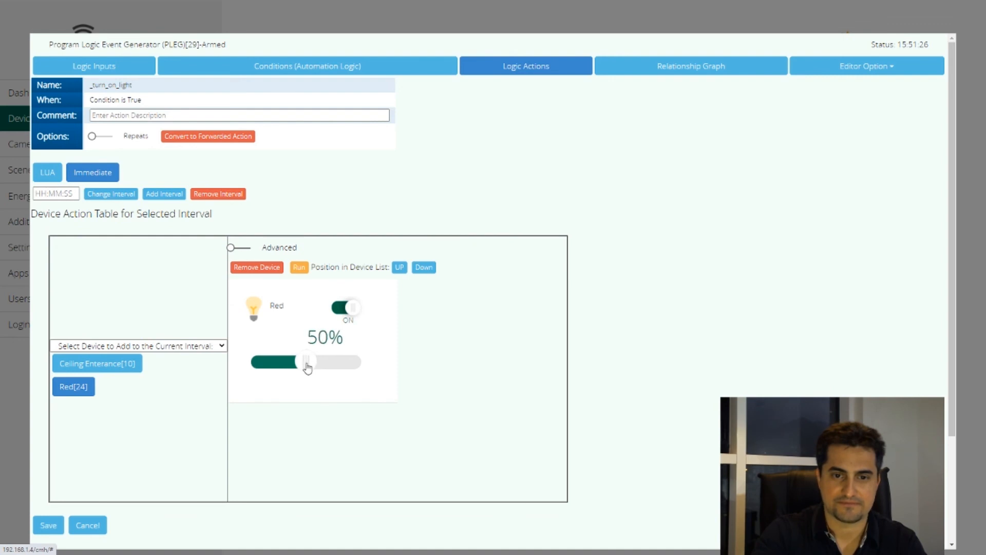
Switch the Ceiling Enterance[10] device to ON again and save the _turn_on_light action.
click(113, 366)
click(374, 316)
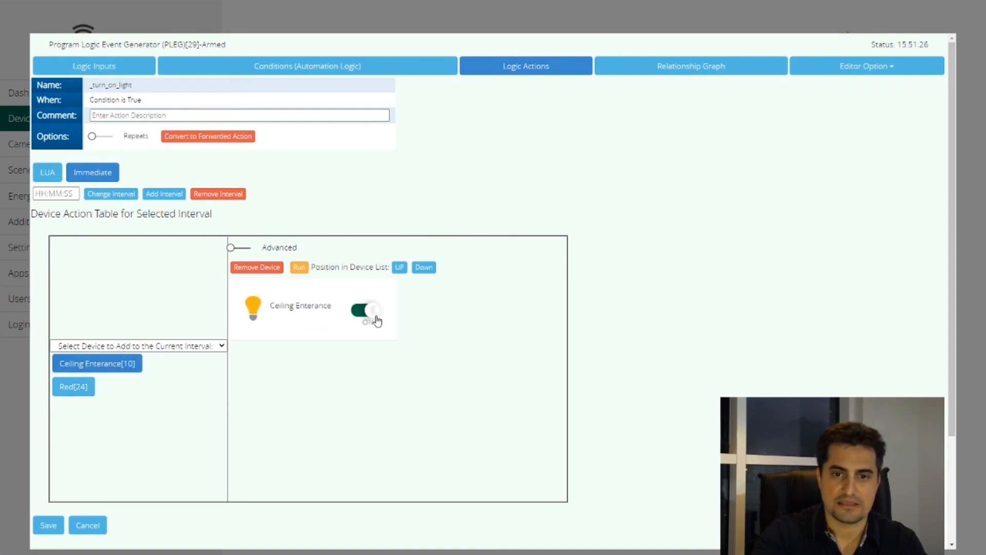
click(58, 530)
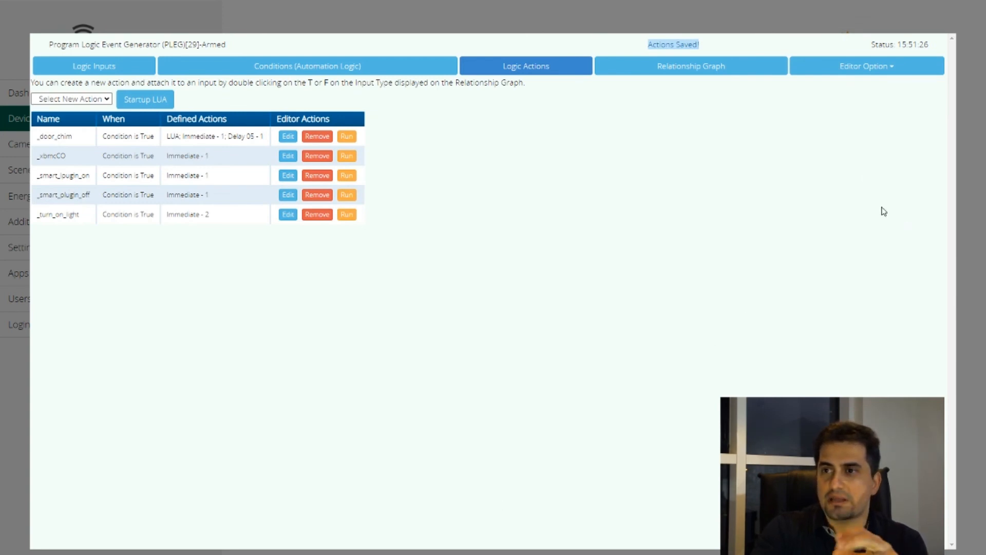
Reload LUA from the PLEG editor to apply the new logic, and go to the Enterance devices.
click(867, 75)
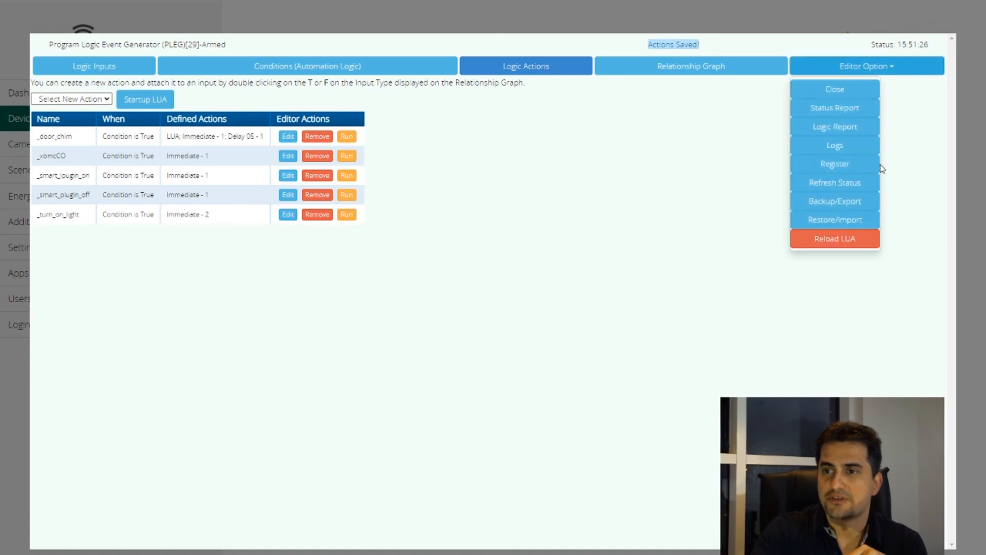
click(836, 244)
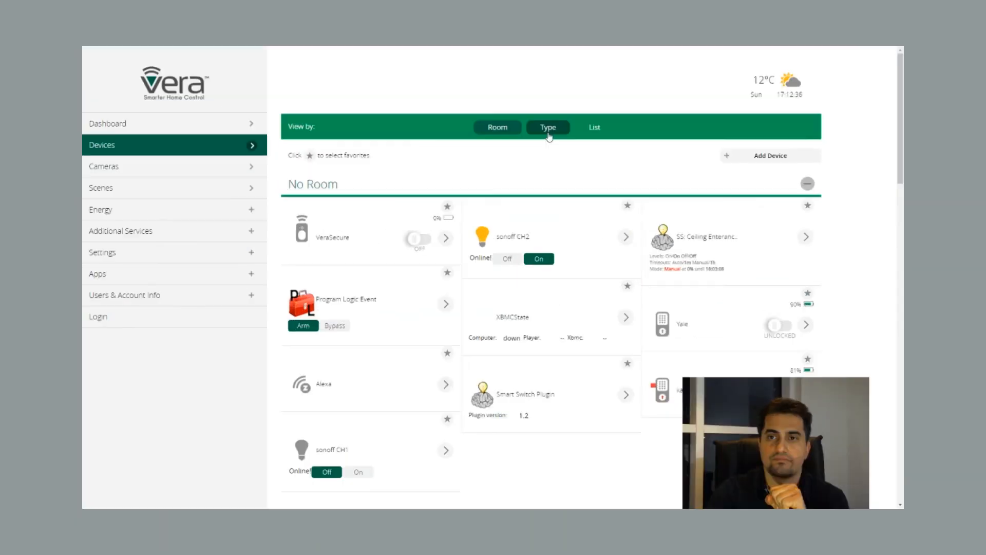
scroll(685, 212, down, 5)
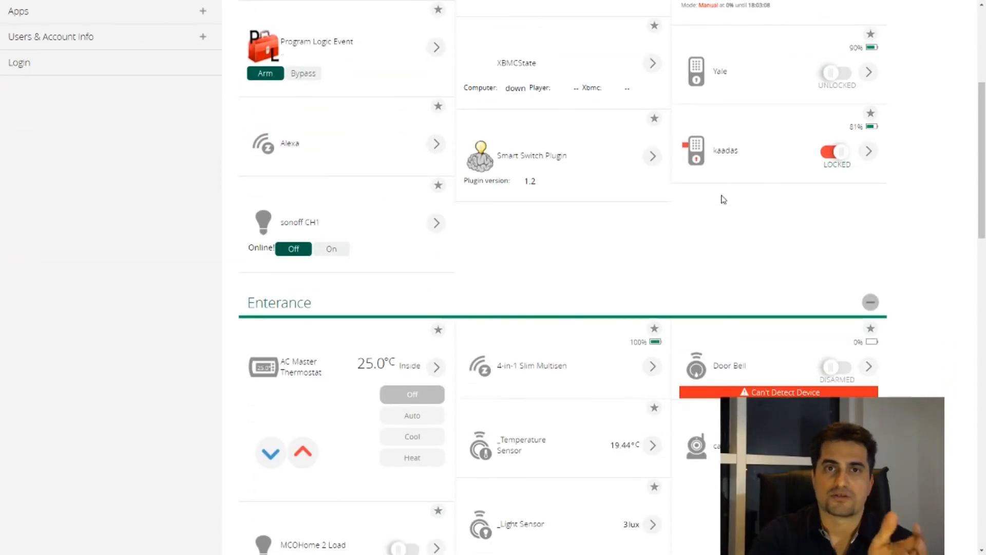